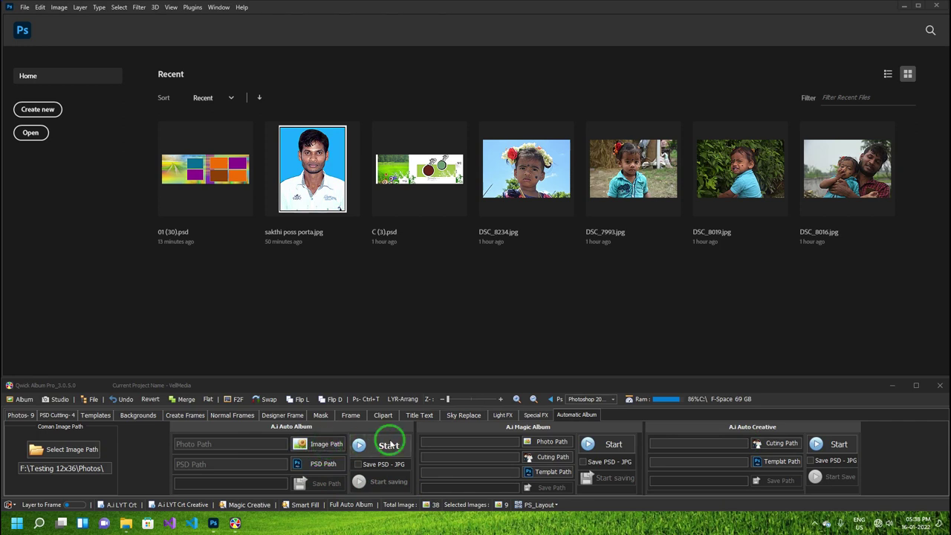
Set the Auto Album image path to the F:\Testing 12x36\Photos folder.
click(325, 444)
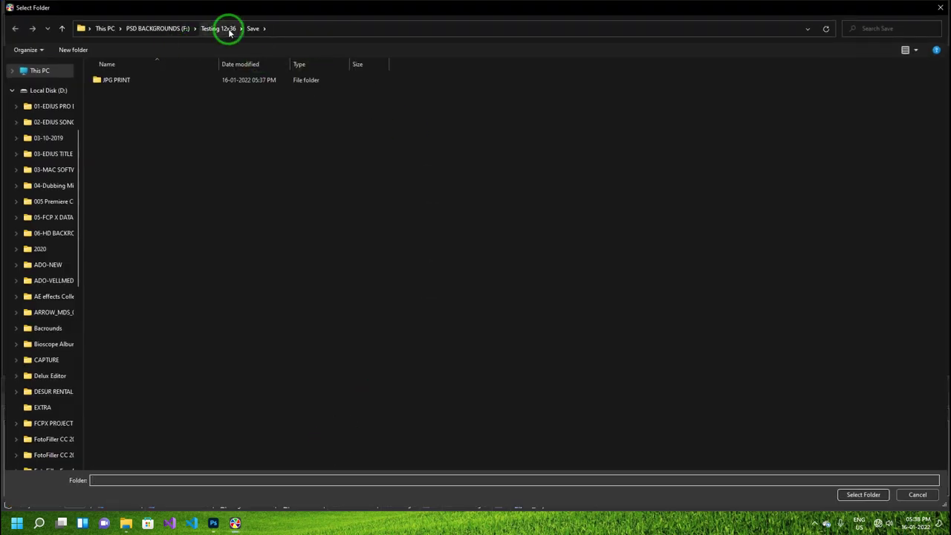
click(226, 28)
double_click(159, 98)
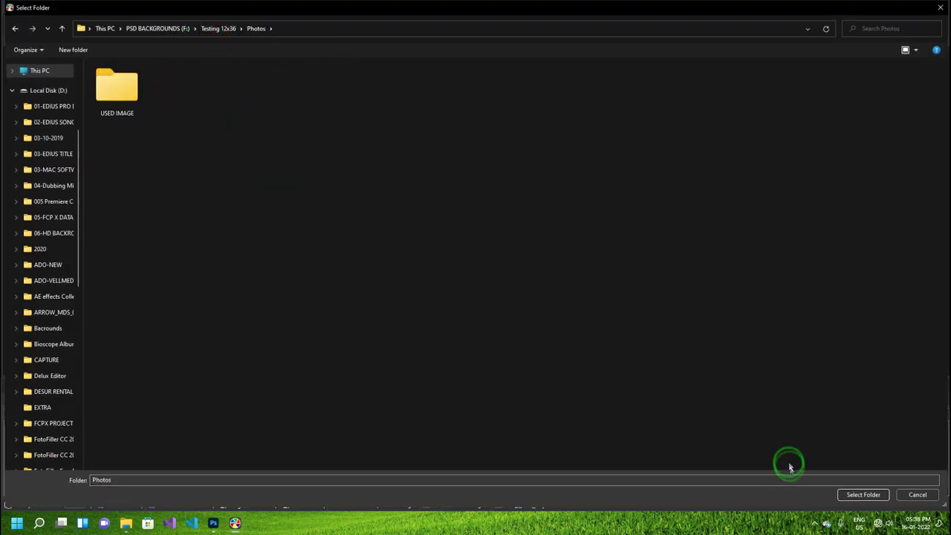
click(865, 494)
Set the PSD template path to the F:\Testing 12x36\PSDTemplets folder.
click(208, 464)
click(307, 465)
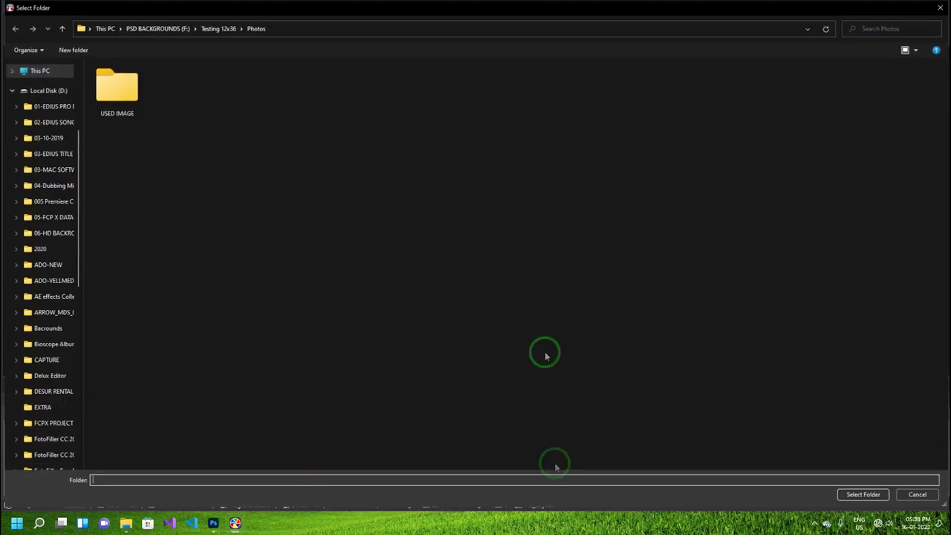
click(224, 28)
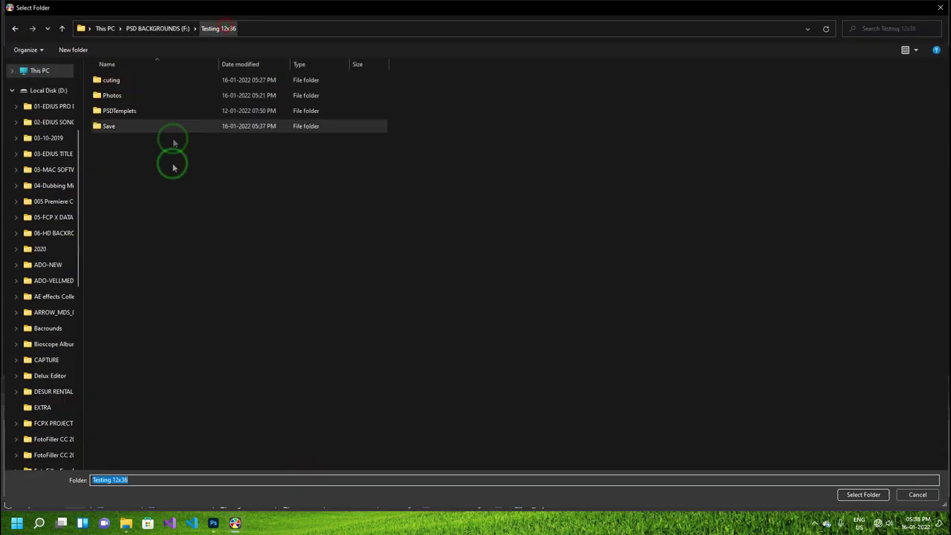
double_click(138, 110)
click(861, 494)
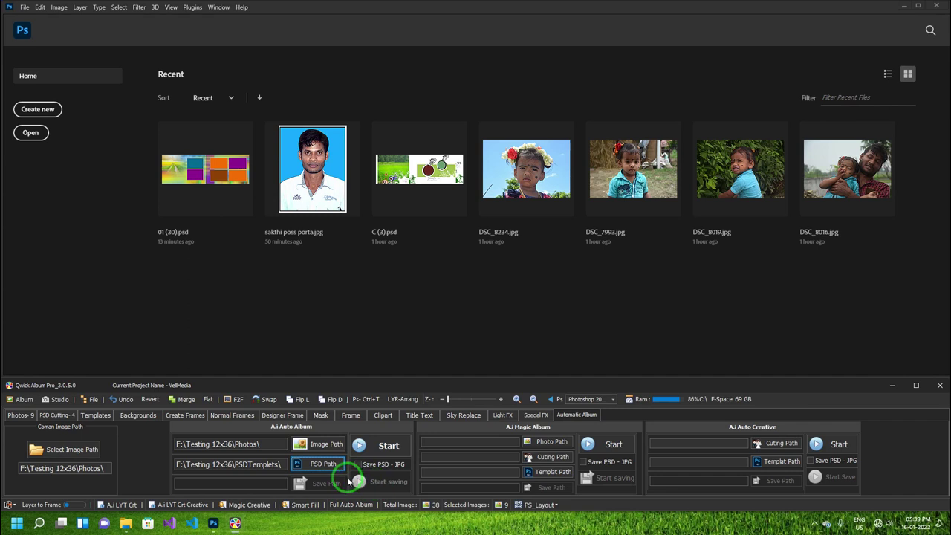
Start the A.i Auto Album run so Photoshop fills the templates with the photos.
click(390, 446)
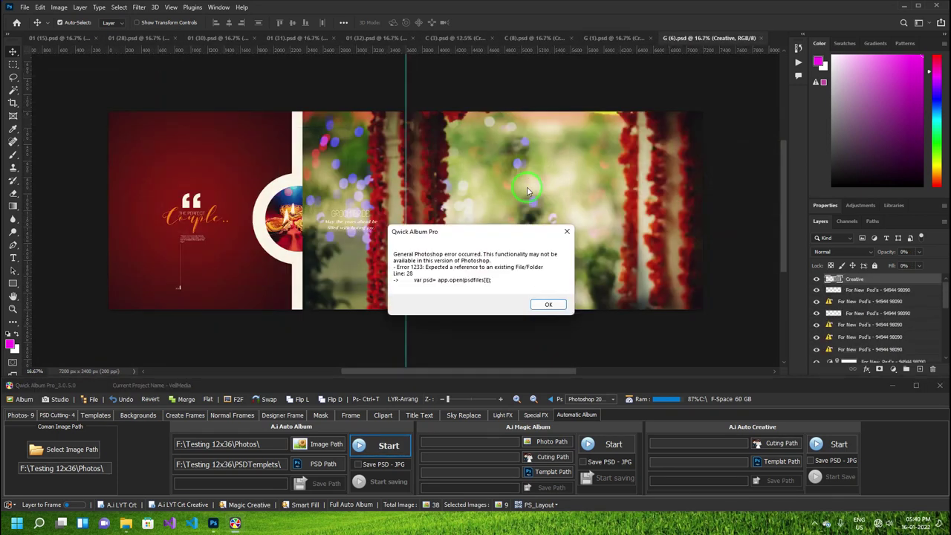
Dismiss the error and review the G (1), C (8), C (3) and 01 (32) spreads.
click(548, 305)
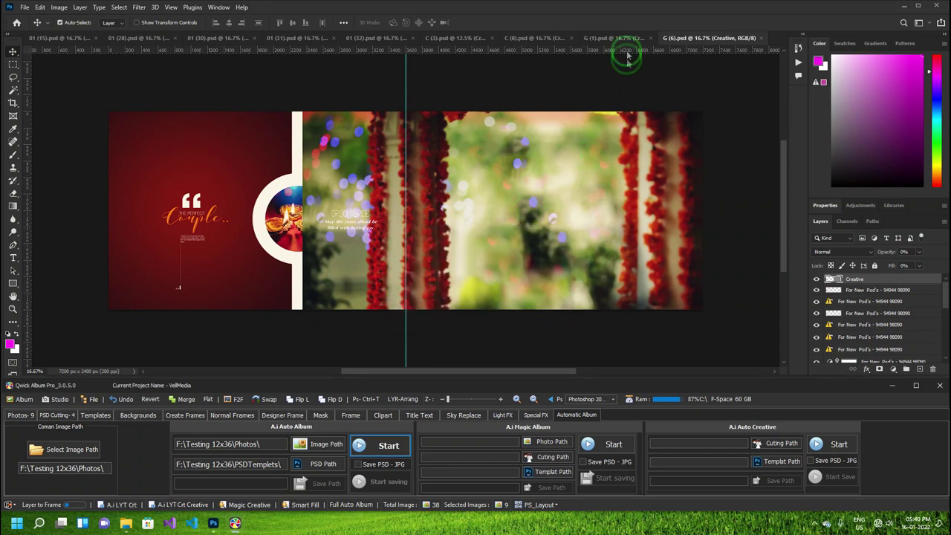
click(626, 38)
click(516, 37)
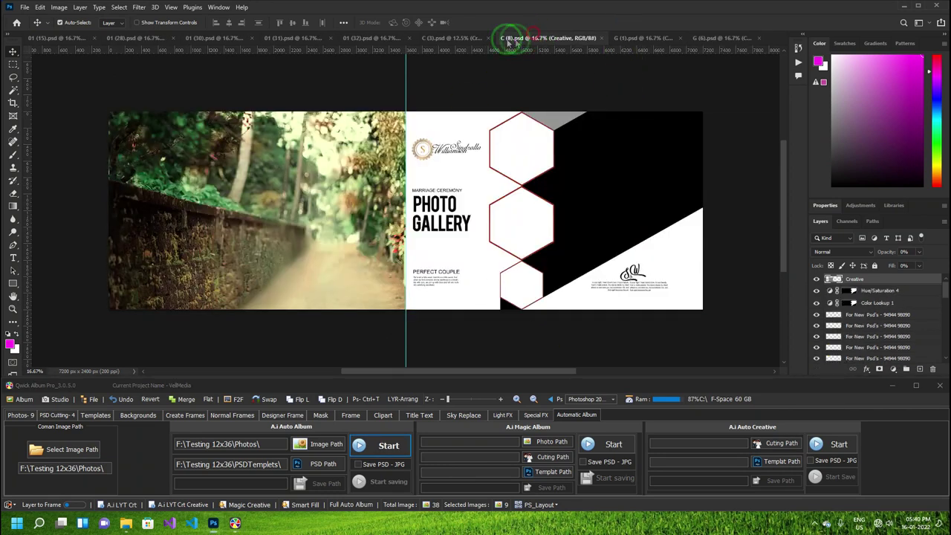
click(450, 41)
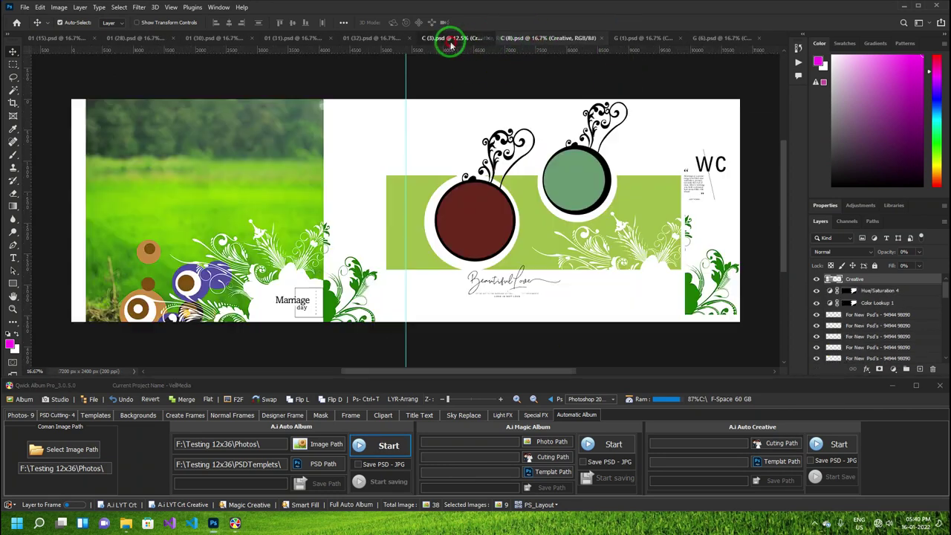
click(377, 37)
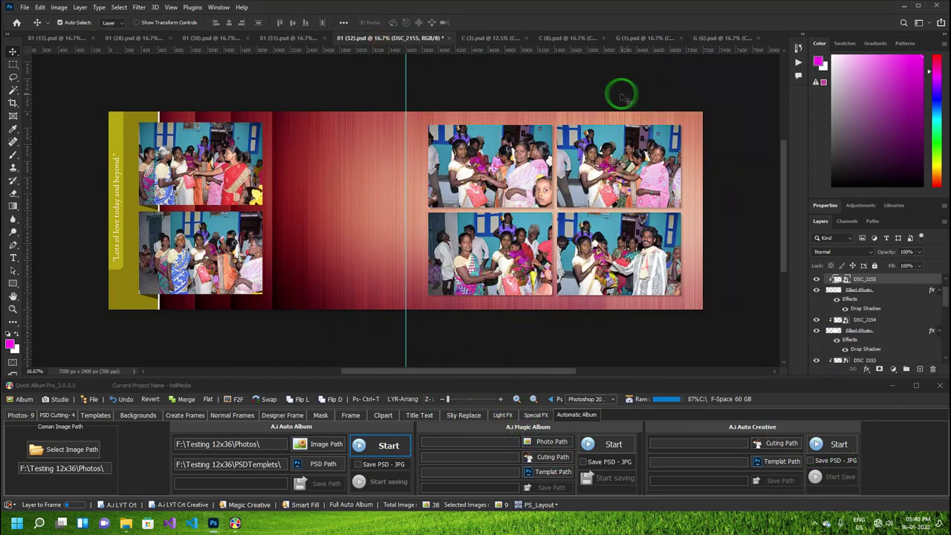
Close every open spread document, answering each save prompt.
key(ctrl+w)
click(479, 194)
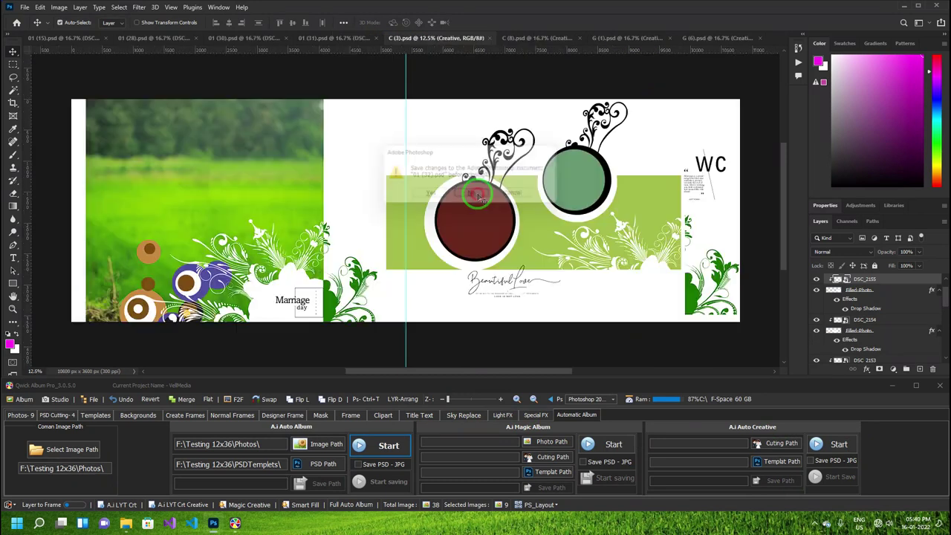
click(479, 194)
click(479, 194)
click(479, 197)
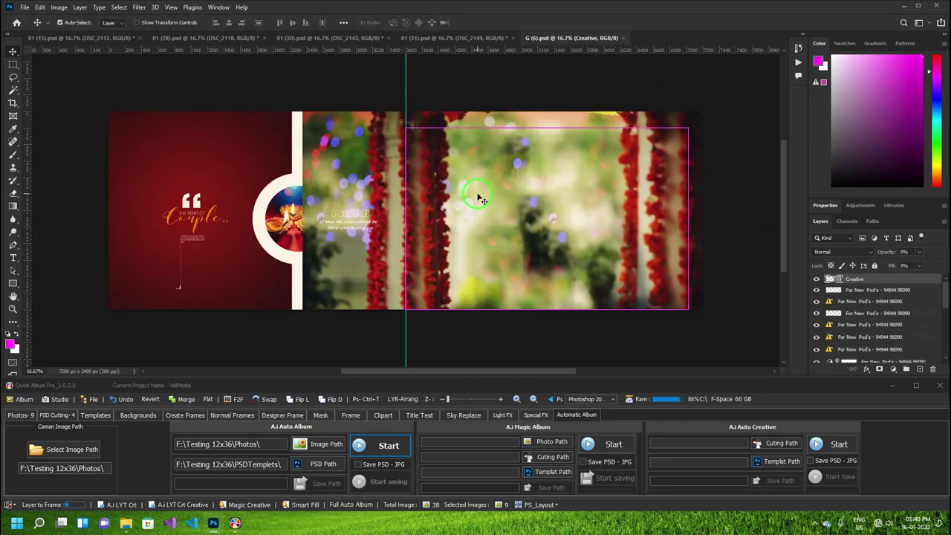
click(479, 195)
click(479, 194)
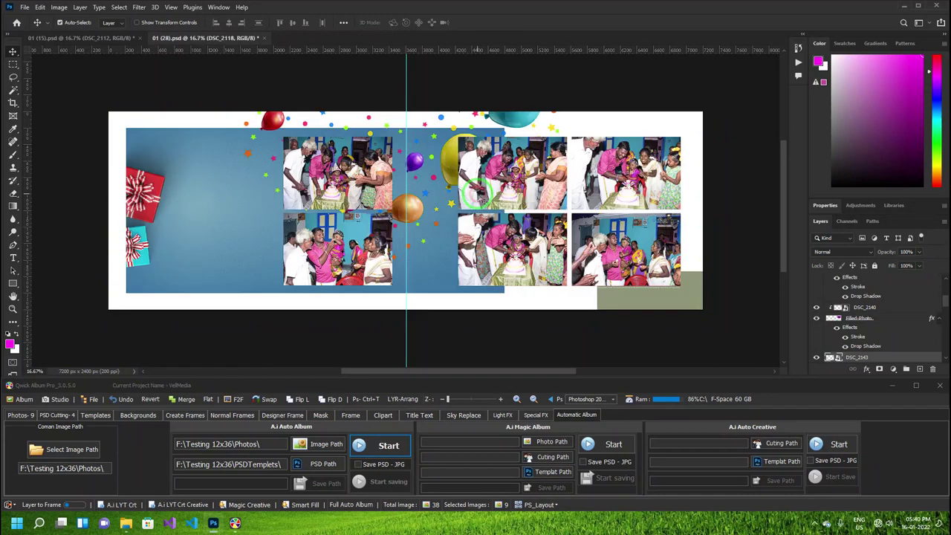
click(479, 194)
click(479, 194)
Enable Save PSD - JPG and set the save path to F:\Testing 12x36\Save\.
click(392, 453)
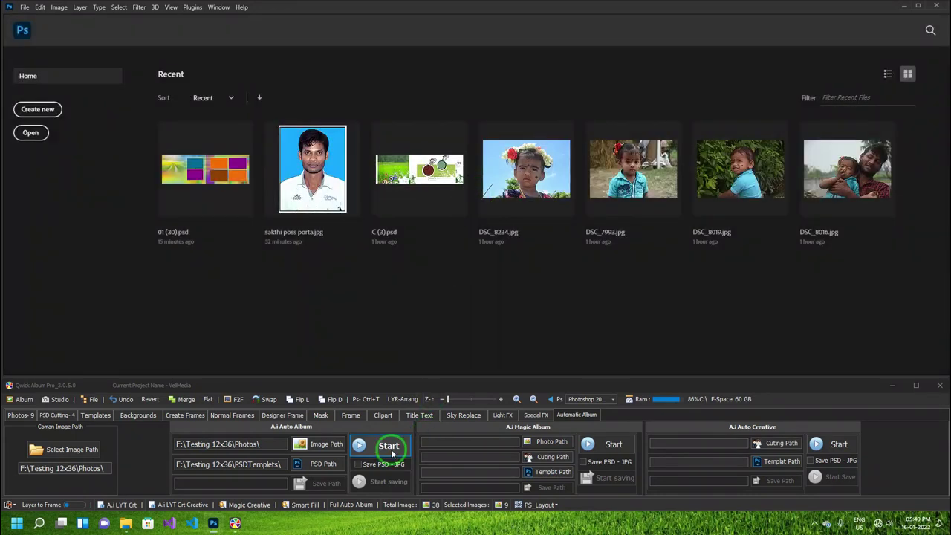
click(357, 464)
click(316, 484)
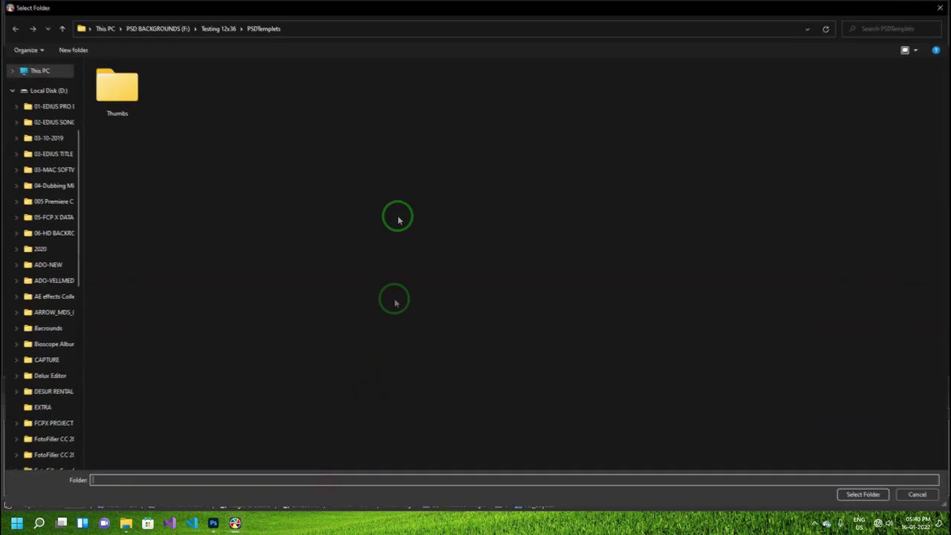
click(227, 29)
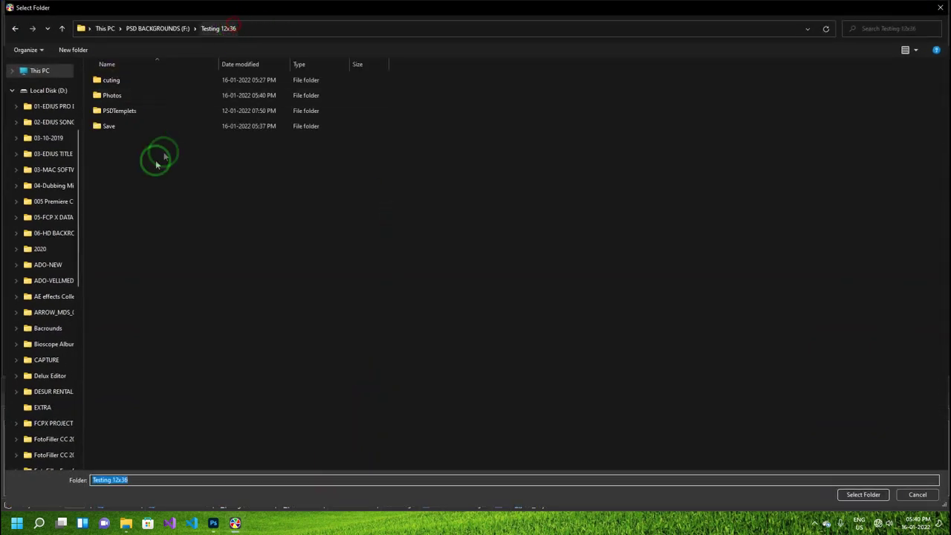
double_click(112, 127)
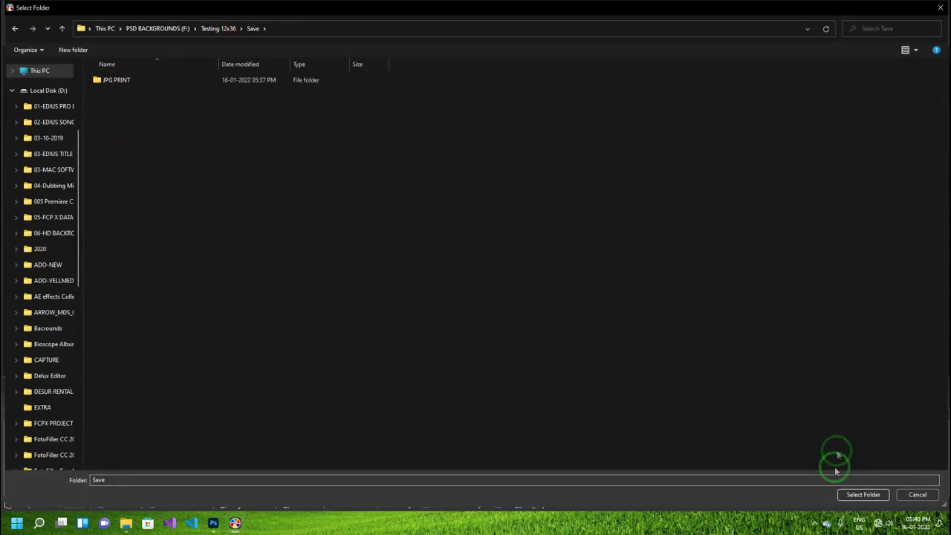
click(862, 494)
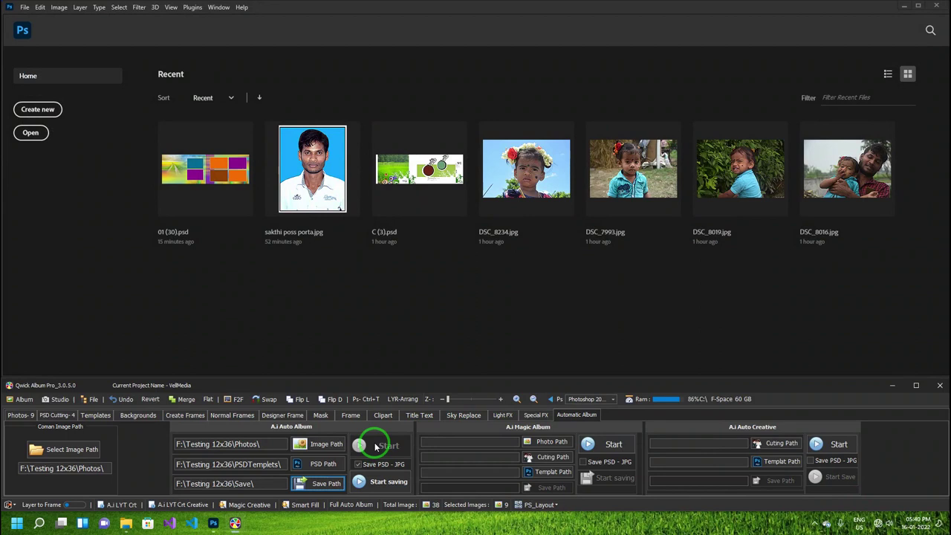
Start the Auto Album save run to export the spreads as PSD and JPG files.
click(384, 488)
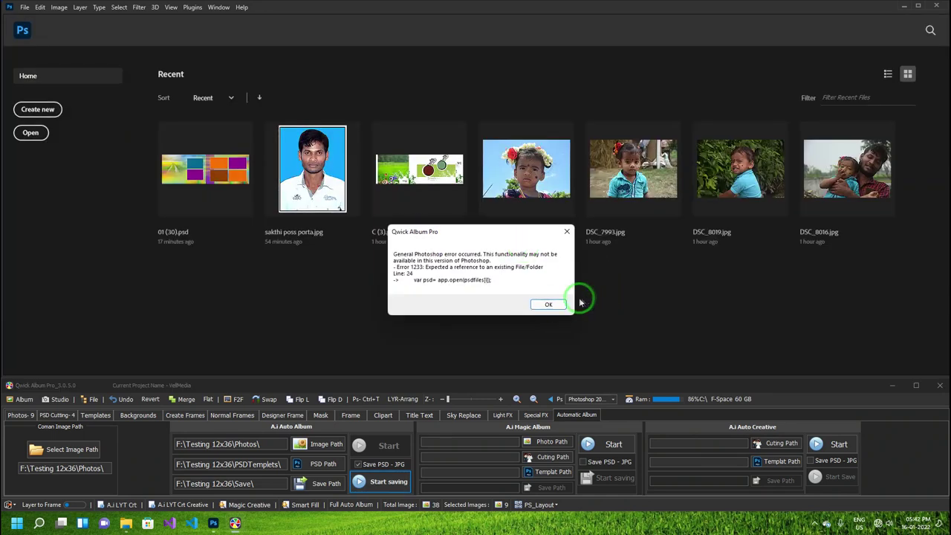
Dismiss the Error 1233 message and go to the File menu's output folder commands.
click(552, 306)
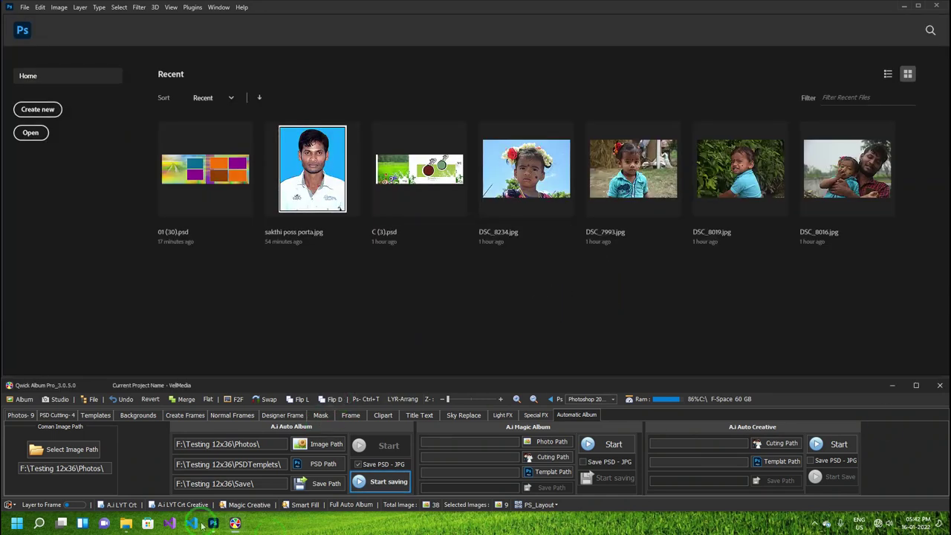
click(90, 399)
mouse_move(109, 459)
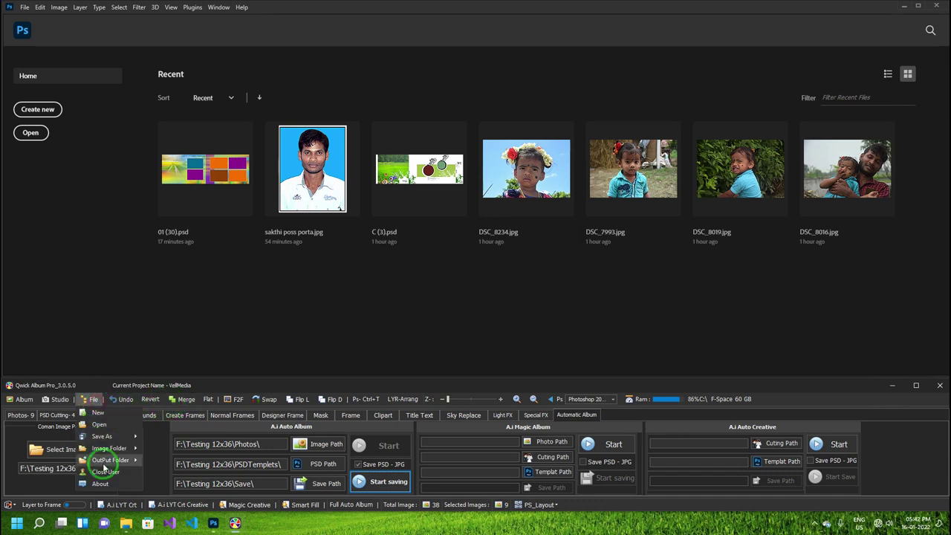
click(180, 461)
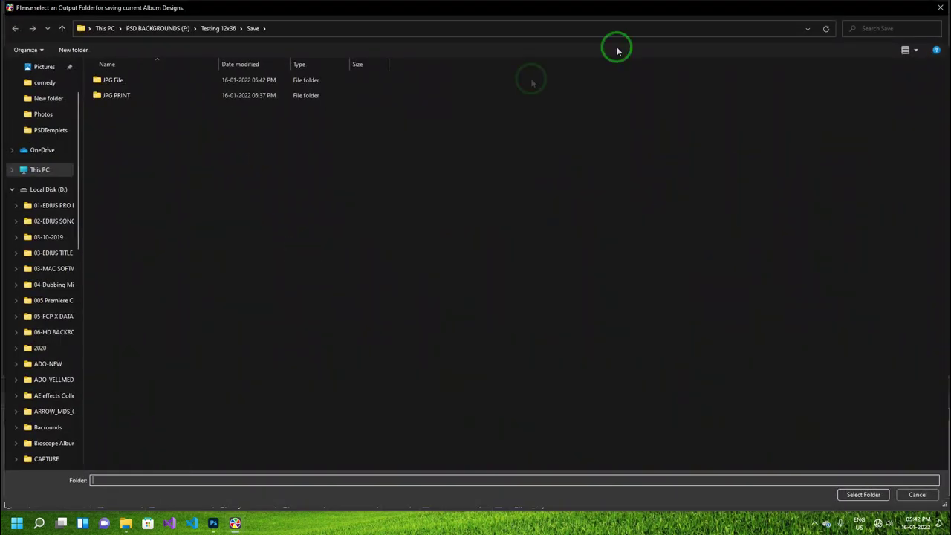
click(940, 10)
click(95, 399)
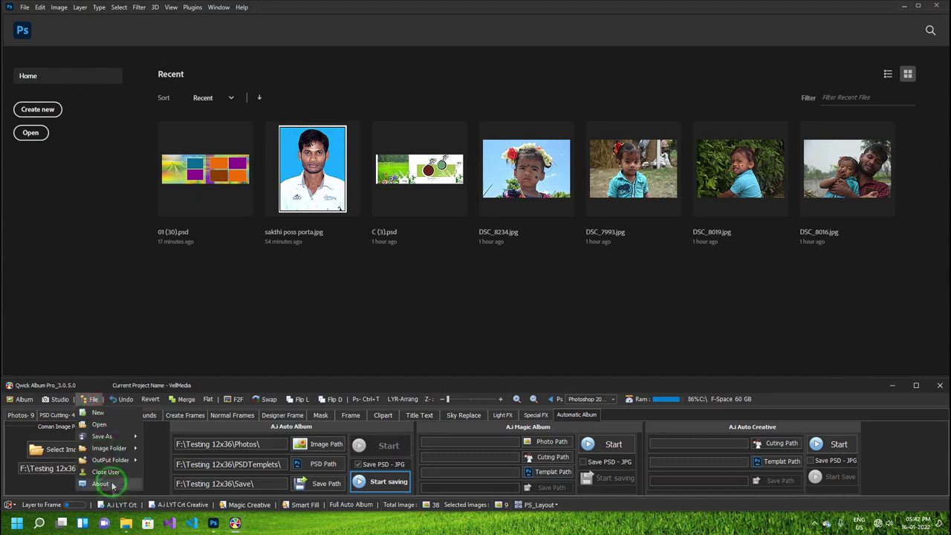
Go to the Save folder's JPG File subfolder and open 01 (15) in Photos.
click(158, 467)
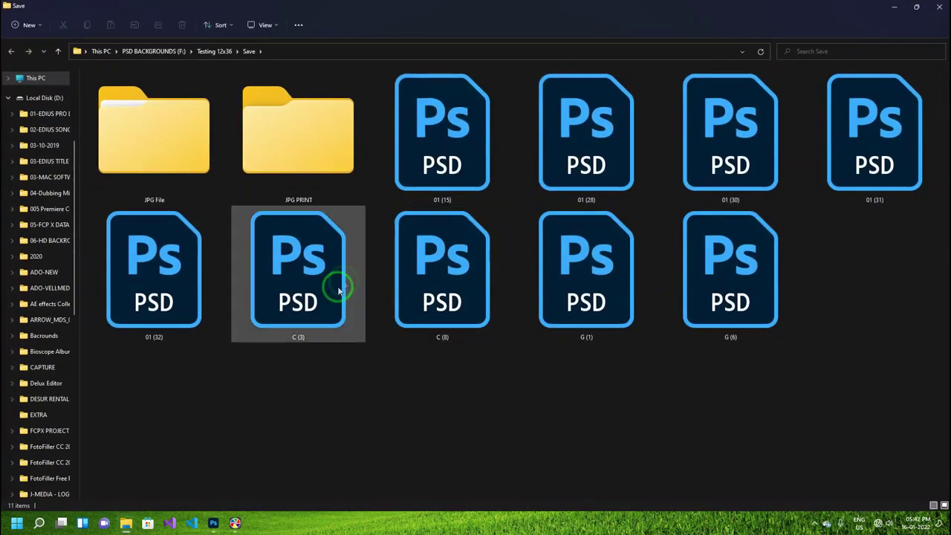
double_click(304, 153)
key(alt+Left)
double_click(173, 142)
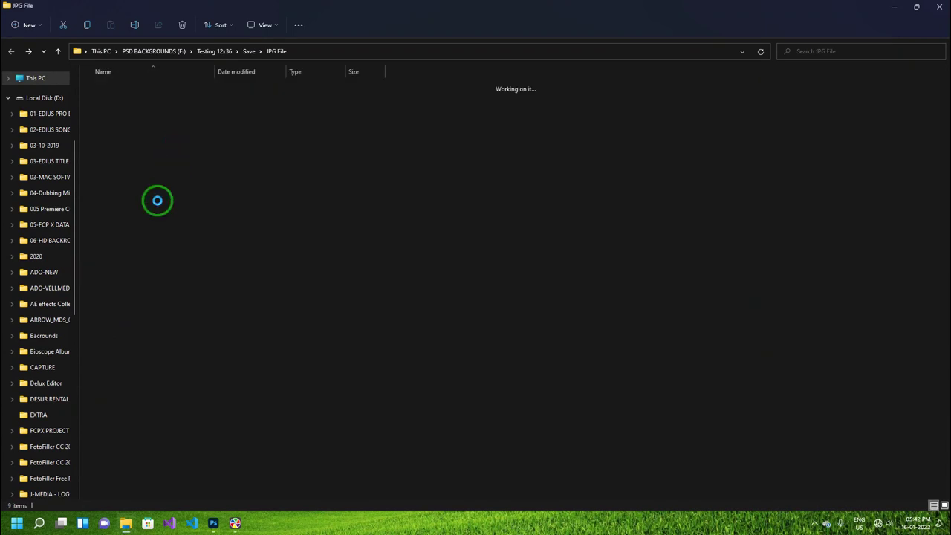
right_click(123, 117)
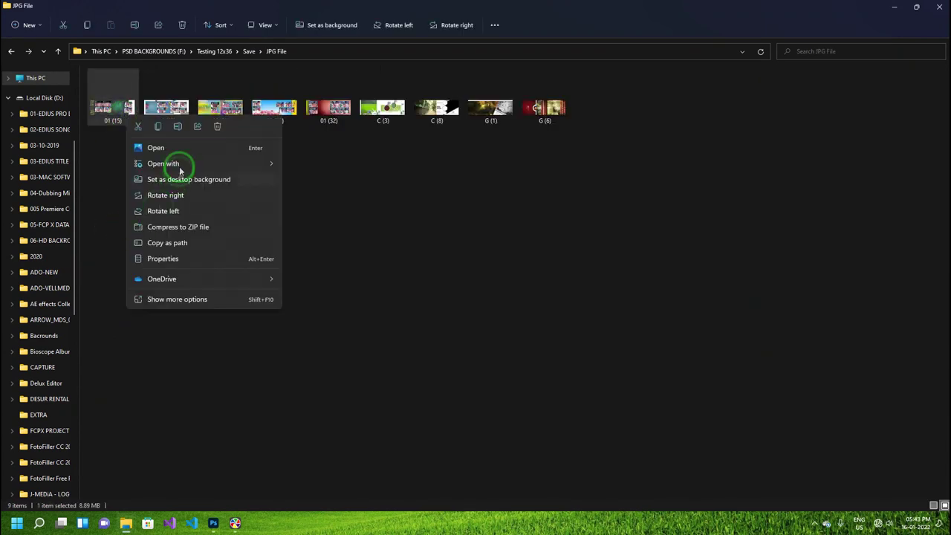
click(157, 147)
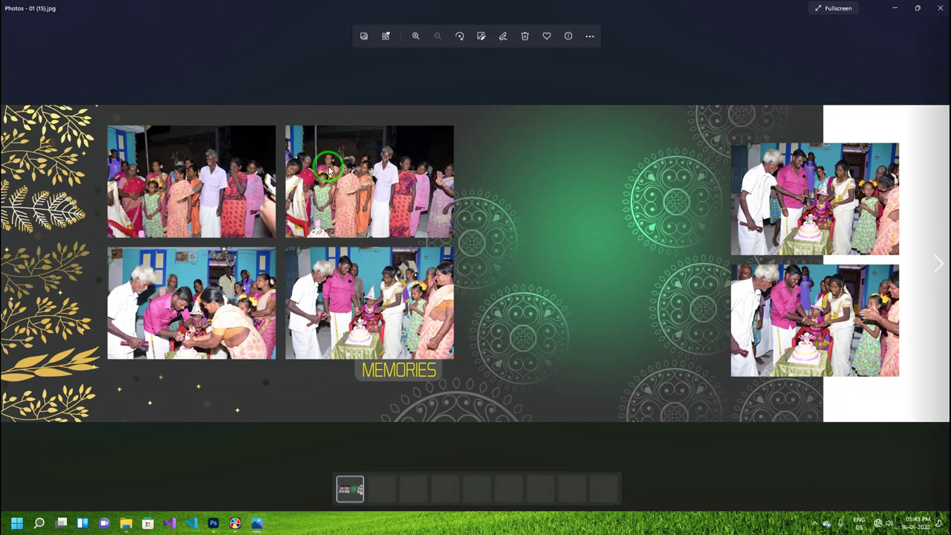
Step through the generated JPG spreads in Photos, then close the viewer.
key(Right)
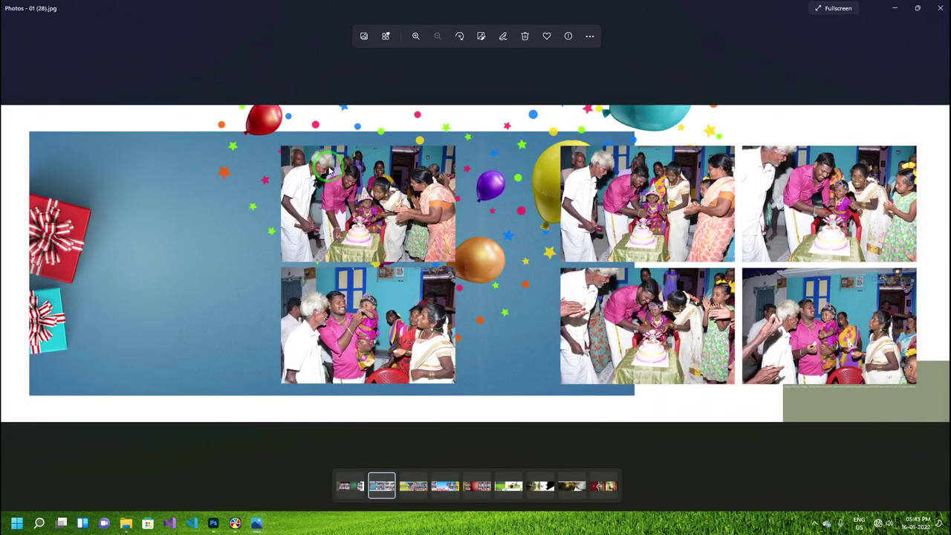
key(Right)
key(Right)
key(Right)
key(Right)
key(Right)
key(Right)
key(Right)
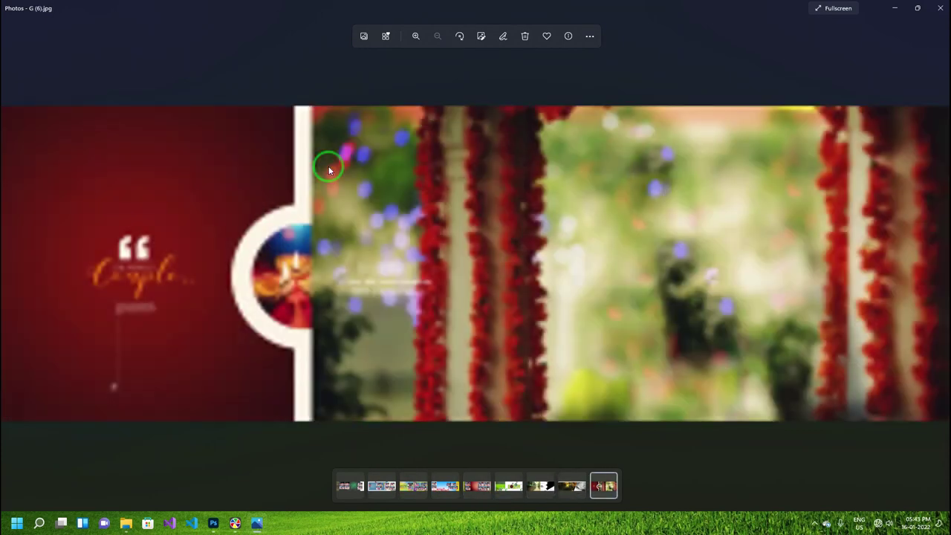
key(Left)
key(Left)
key(Left)
key(Right)
key(Right)
key(Right)
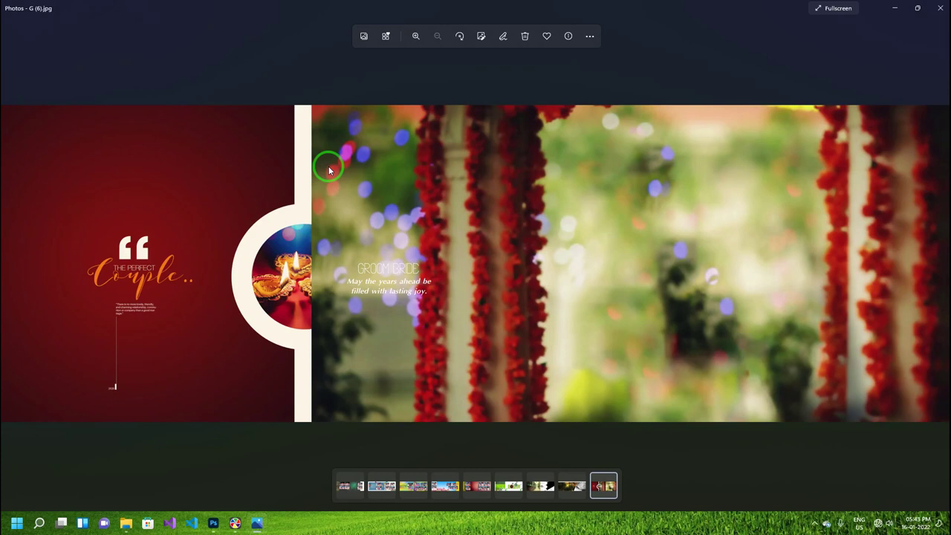
click(932, 9)
Delete the empty JPG PRINT folder from the Save folder.
key(alt+Left)
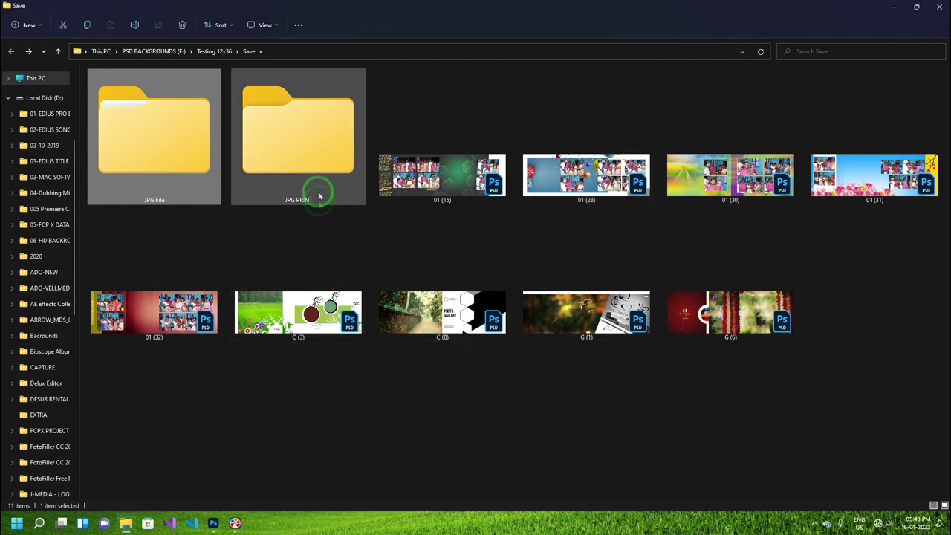
double_click(318, 179)
key(BackSpace)
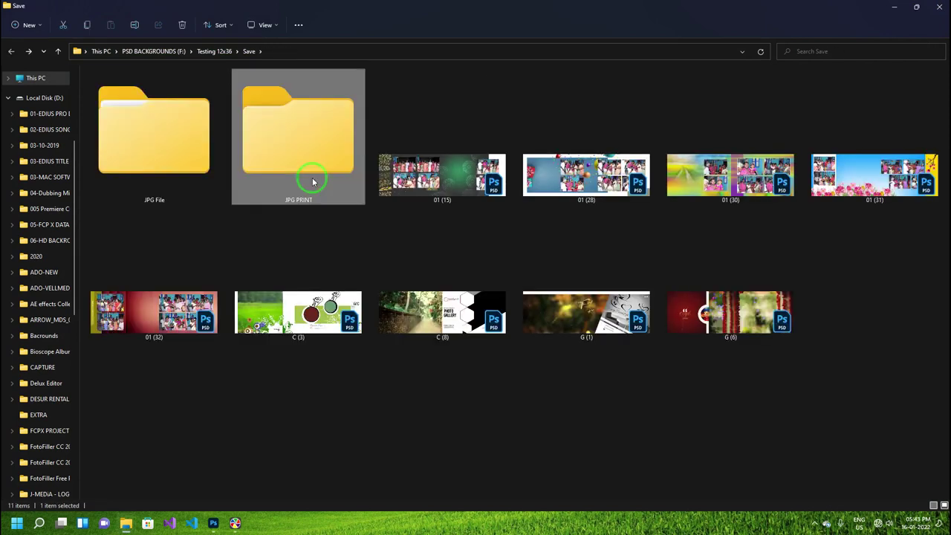
key(Delete)
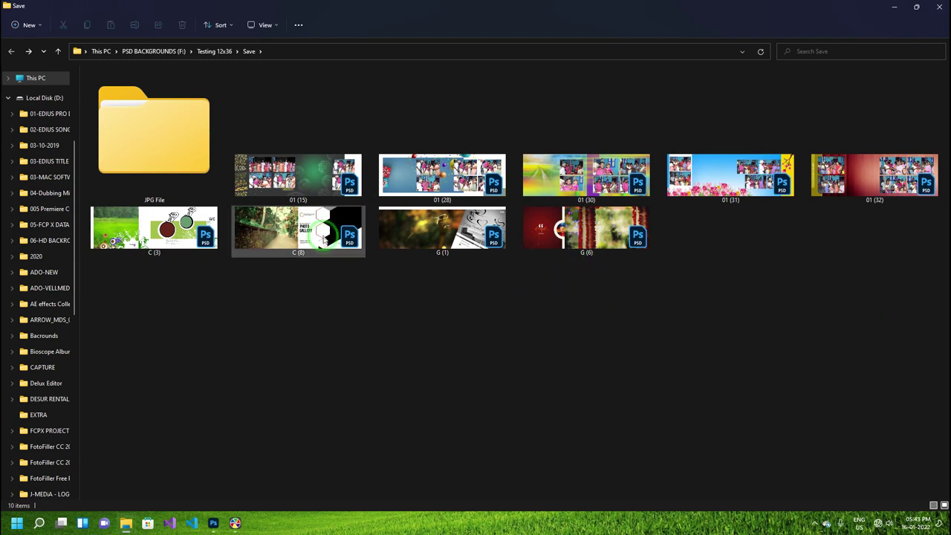
Go to Testing 12x36\Photos and check its USED IMAGE subfolder.
click(212, 51)
double_click(165, 118)
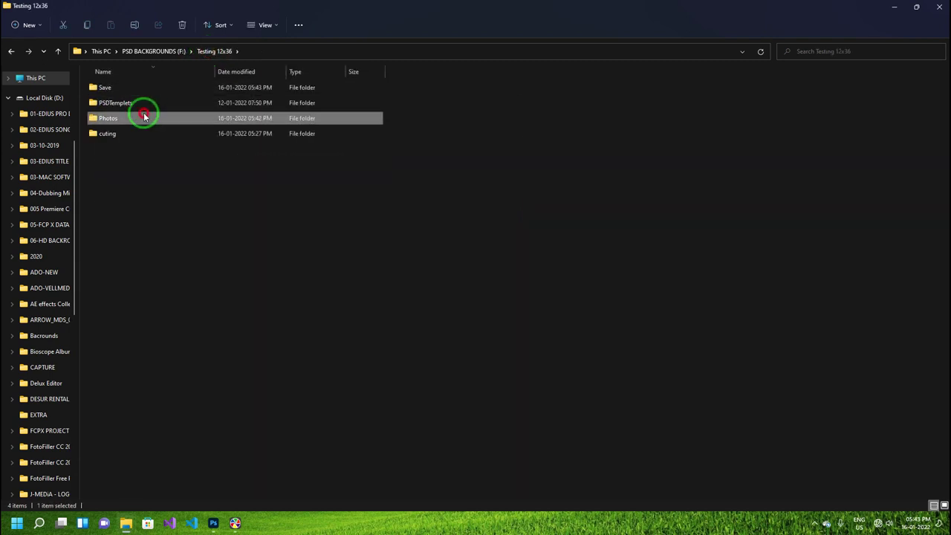
double_click(111, 103)
key(BackSpace)
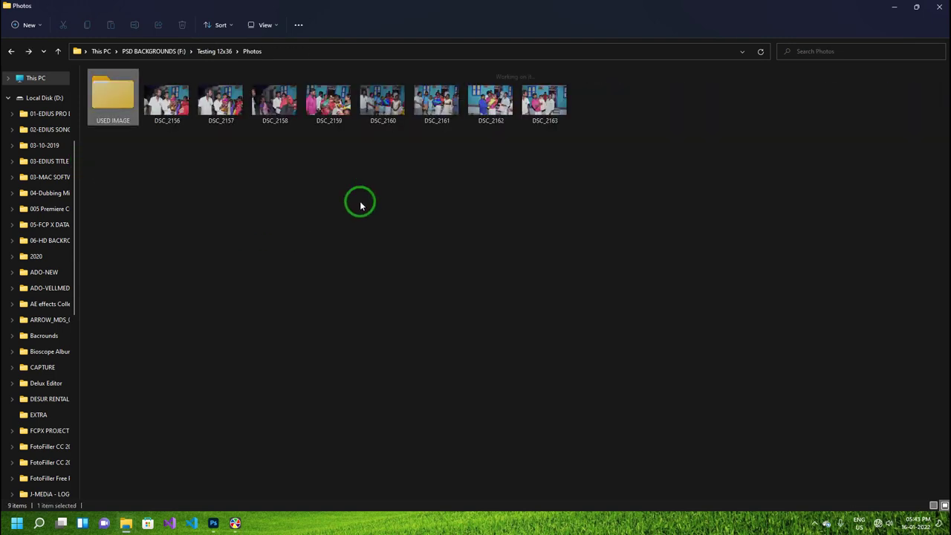